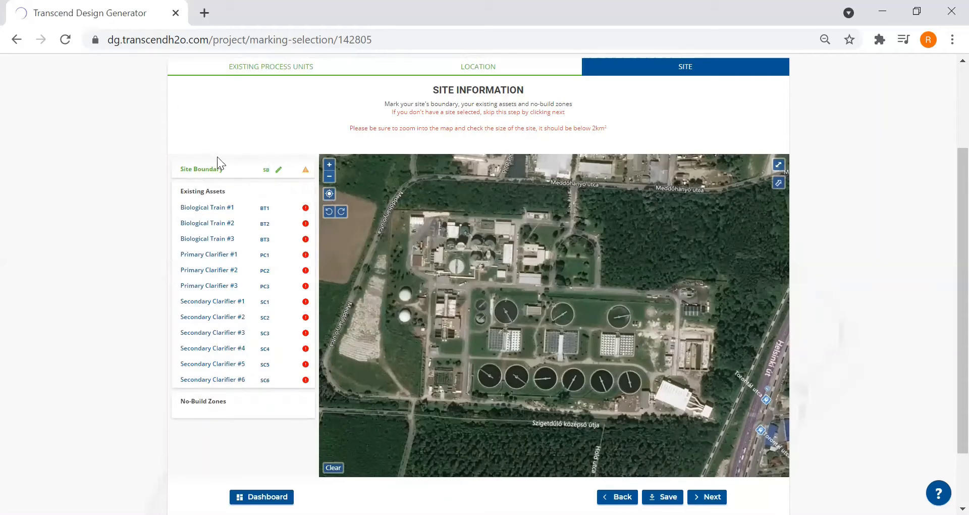
- Mark the site boundary as a closed polygon following the stepped outer edge of the treatment plant
left_click(277, 171)
left_click(412, 212)
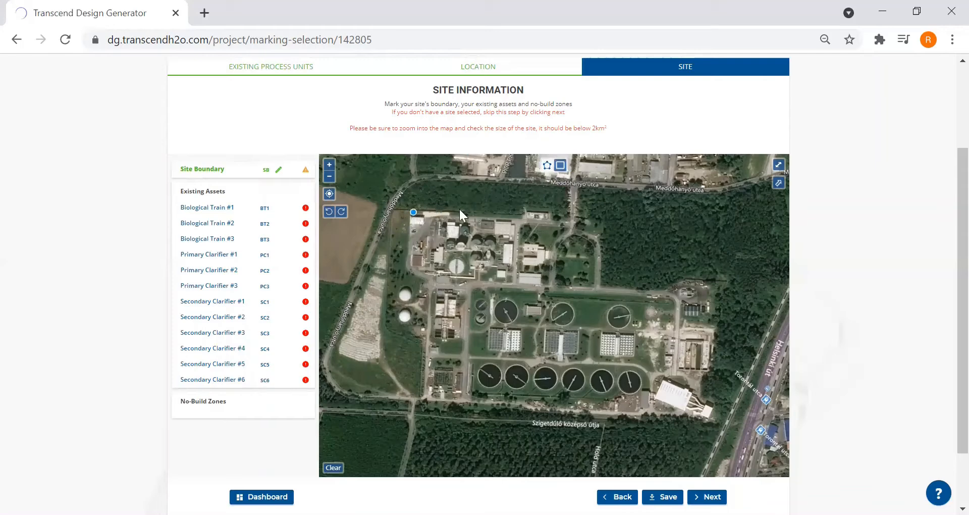
left_click(595, 237)
left_click(599, 290)
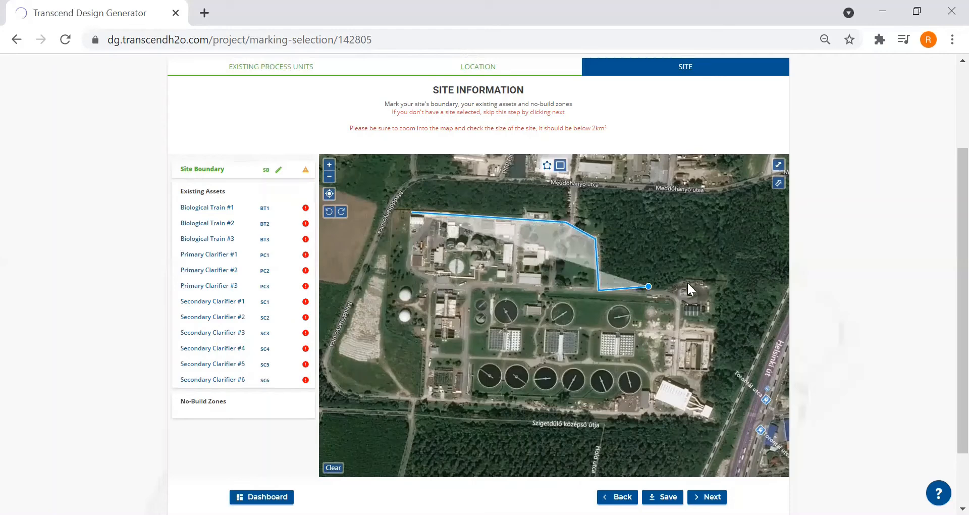
left_click(710, 297)
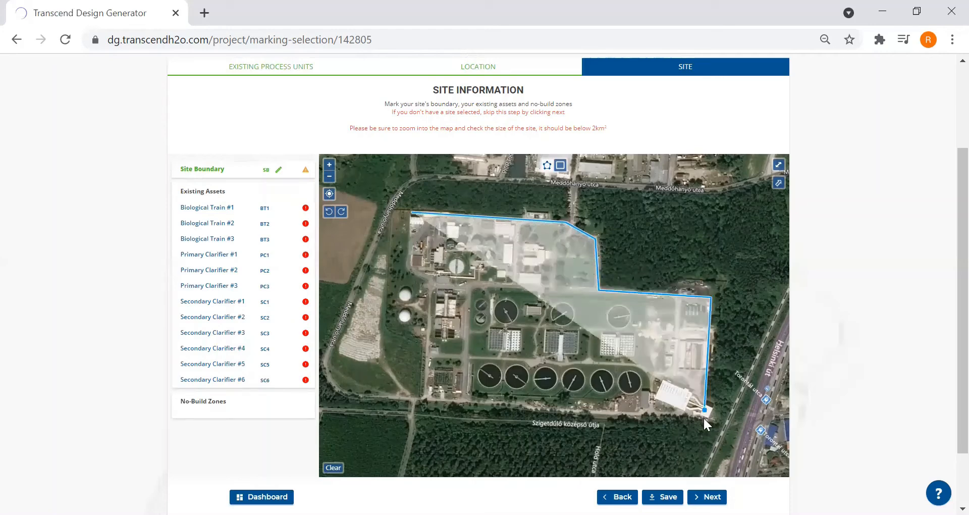
left_click(710, 416)
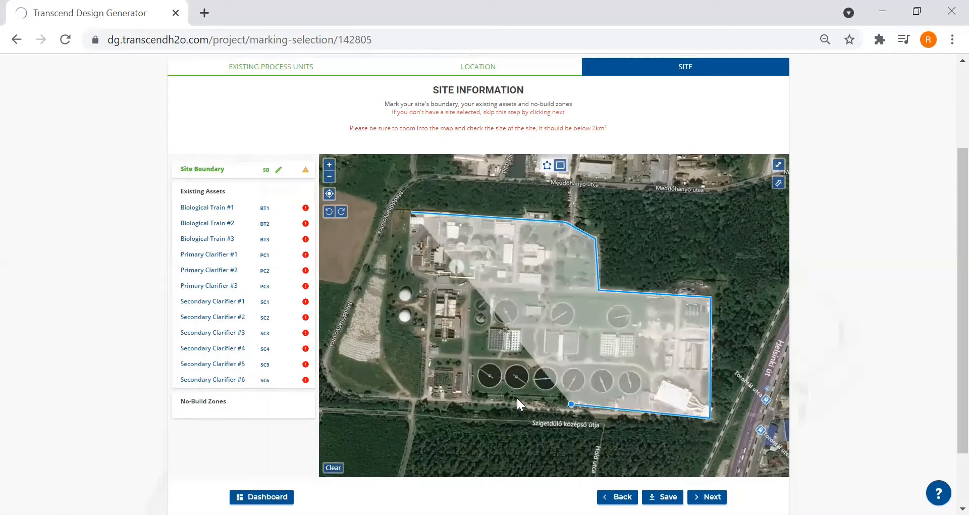
left_click(425, 398)
left_click(434, 281)
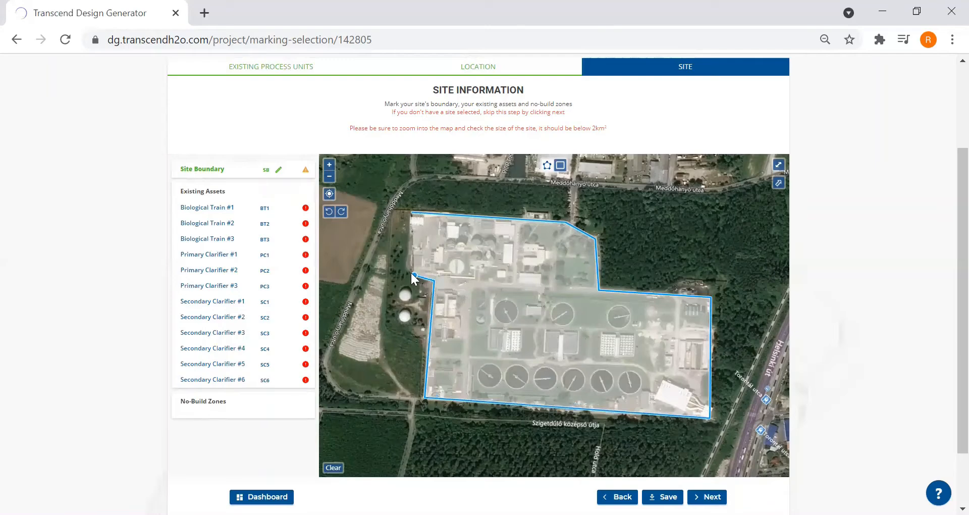
left_click(407, 268)
left_click(412, 212)
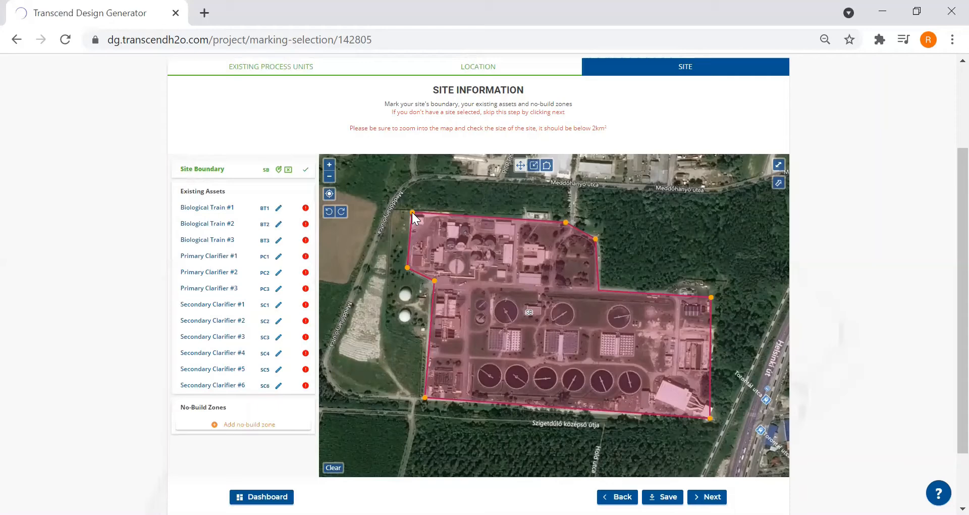
- Mark Biological Train #1 with a rectangle over the westernmost of the three rectangular tank blocks
left_click(331, 166)
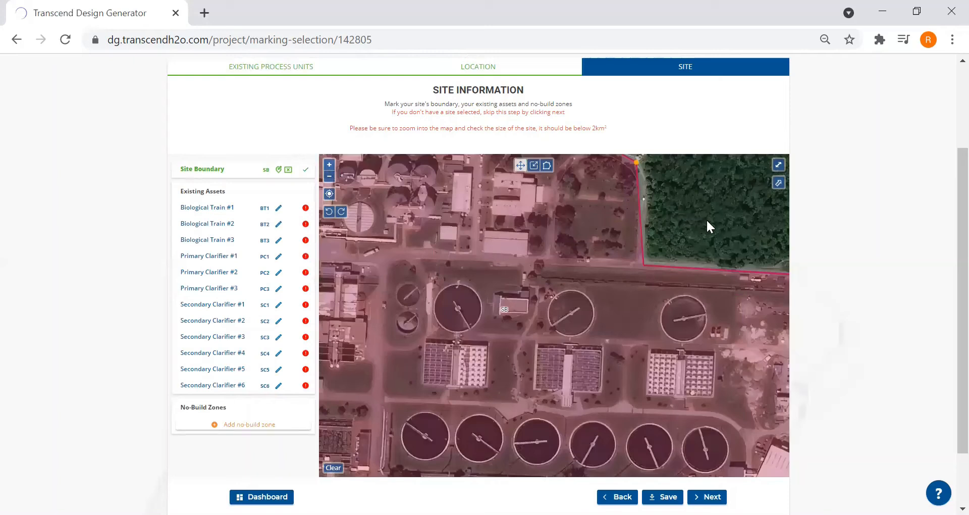
left_click_drag(701, 228, 679, 195)
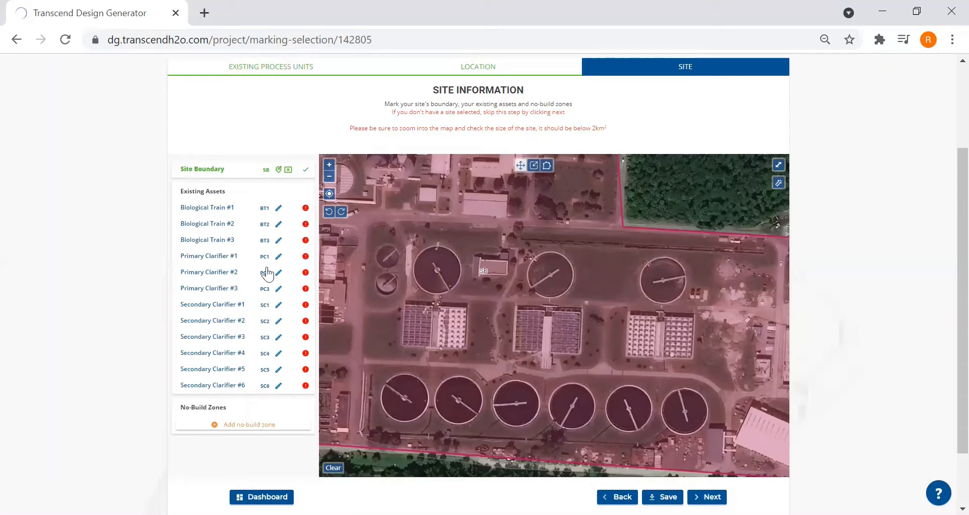
left_click(278, 209)
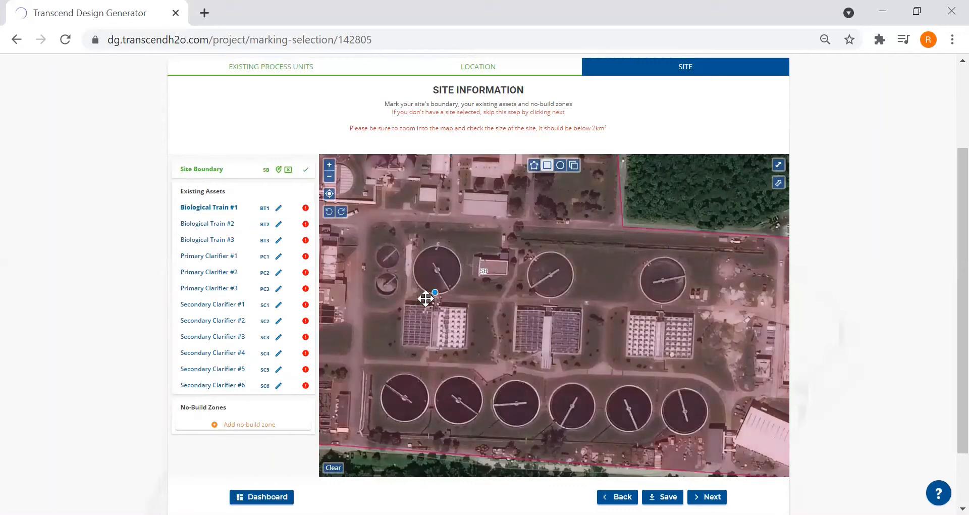
left_click_drag(409, 305, 466, 347)
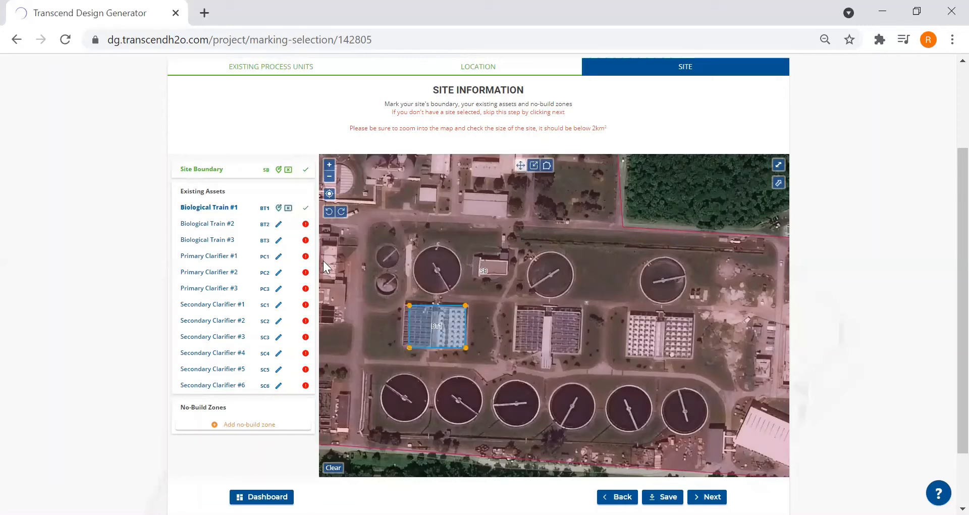
- Mark Biological Train #2 and #3 with rectangles over the middle and easternmost rectangular tank blocks
left_click(278, 224)
left_click(548, 165)
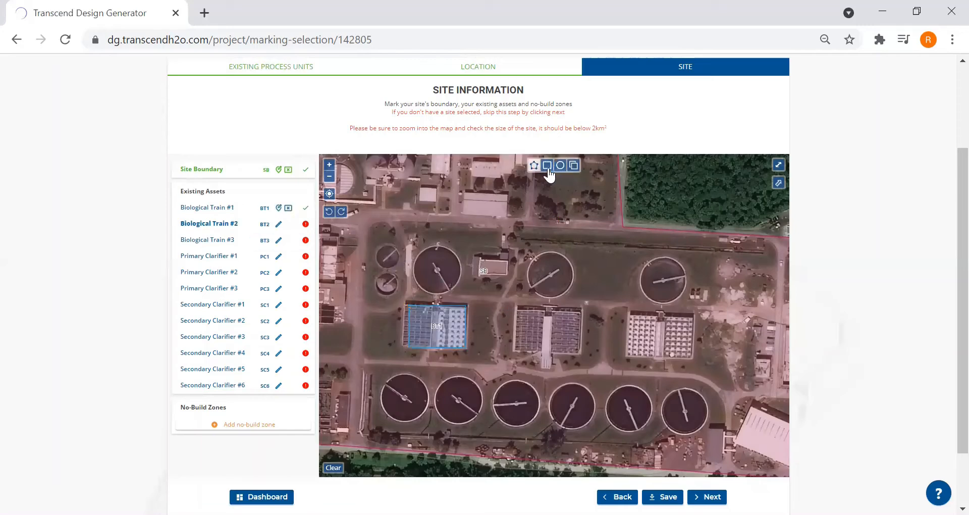
left_click_drag(517, 306, 580, 355)
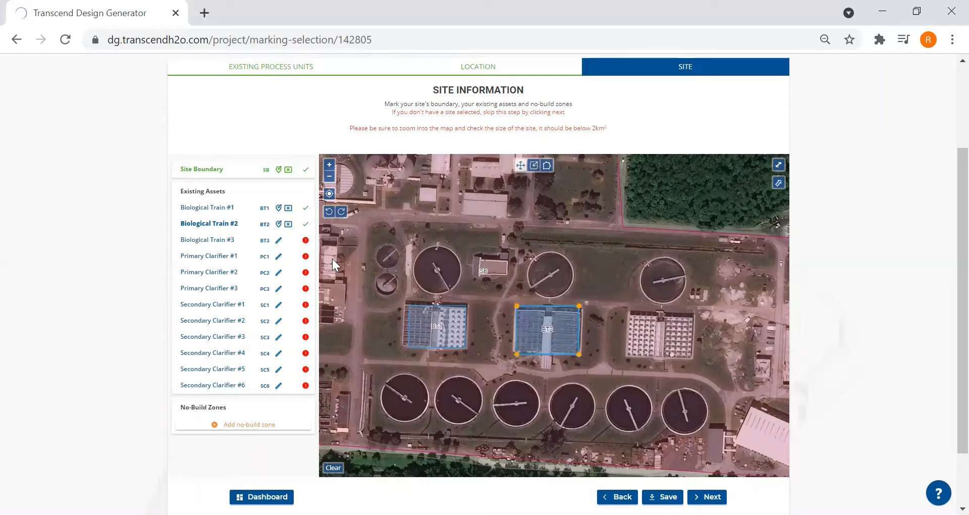
left_click(276, 246)
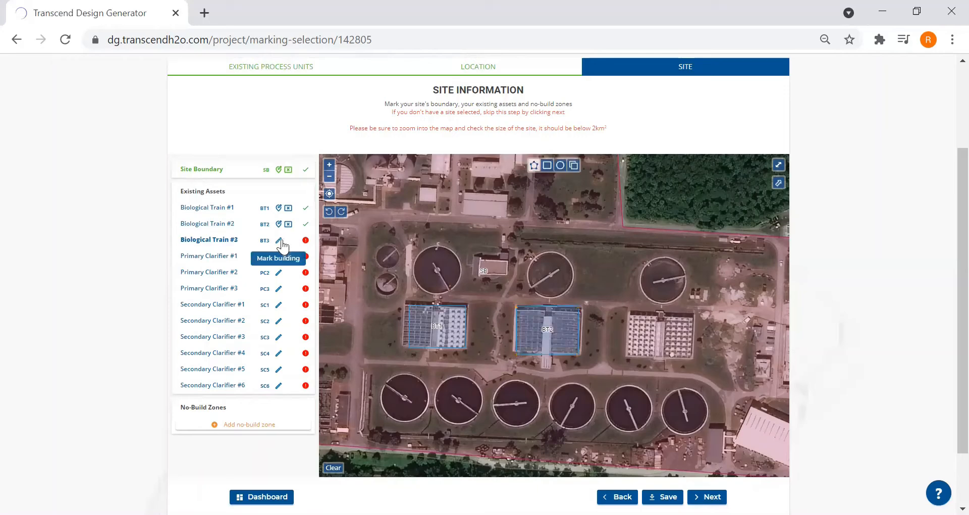
left_click(548, 166)
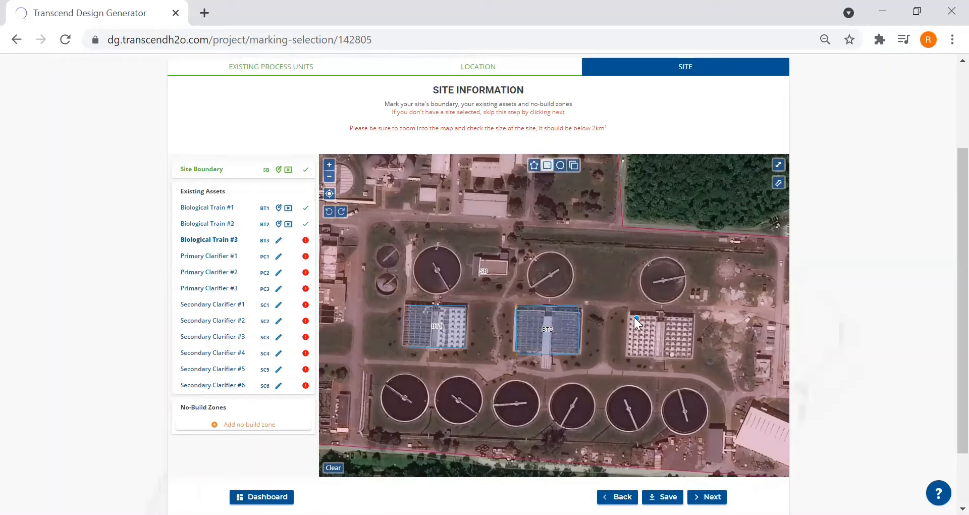
left_click_drag(627, 316, 692, 356)
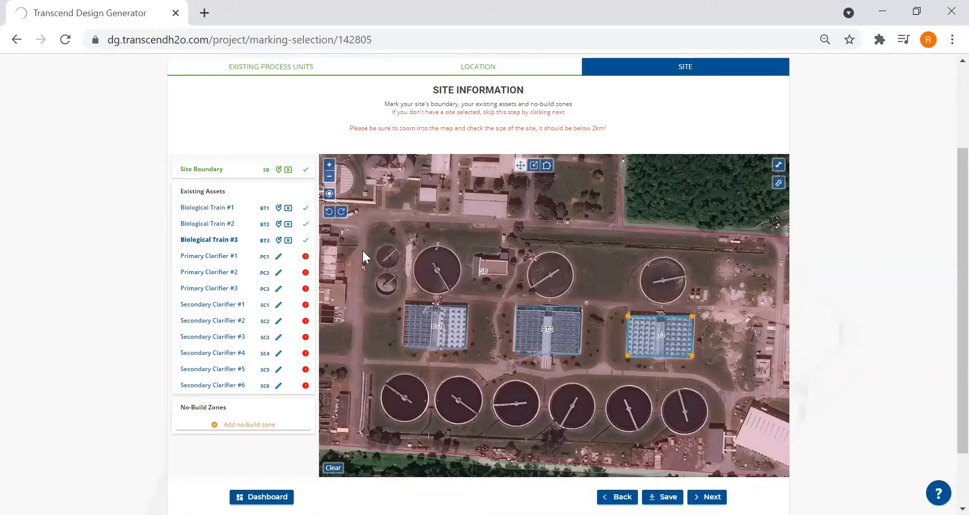
- Mark Primary Clarifier #1 and #2 with circles over the large round tanks north of Biological Train #1 and #2
left_click(280, 259)
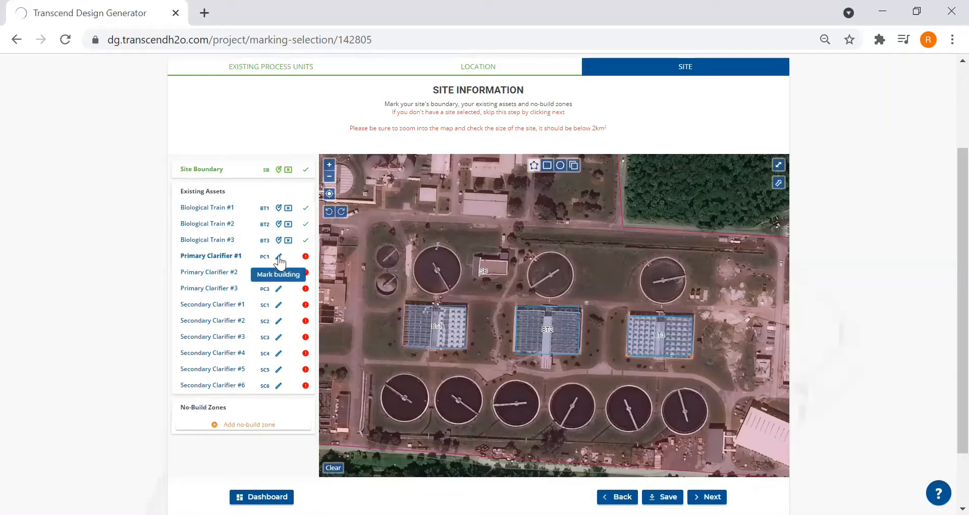
left_click(560, 165)
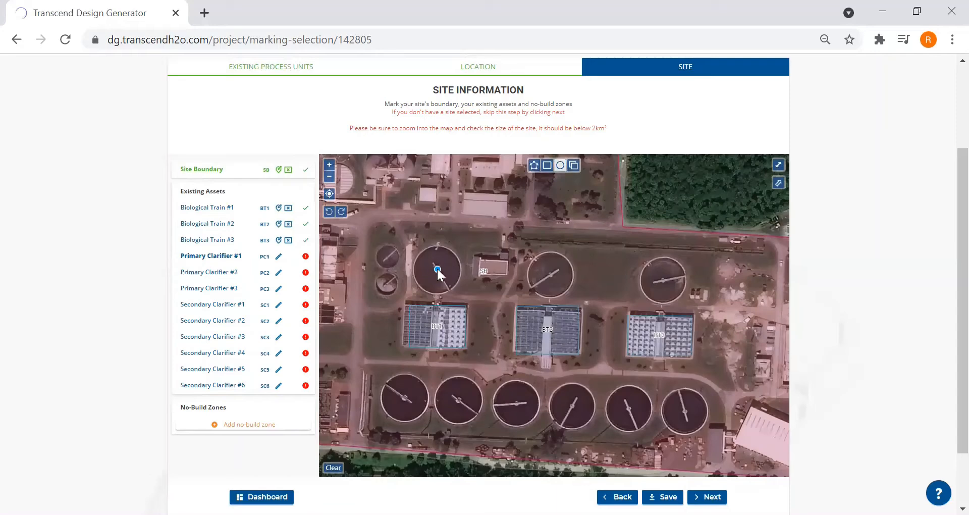
left_click_drag(437, 269, 461, 281)
left_click(278, 273)
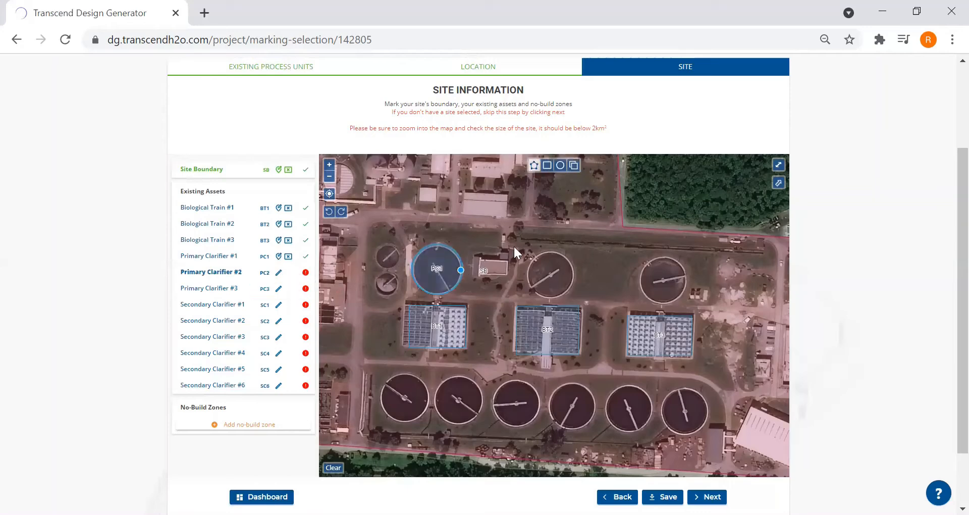
left_click(560, 168)
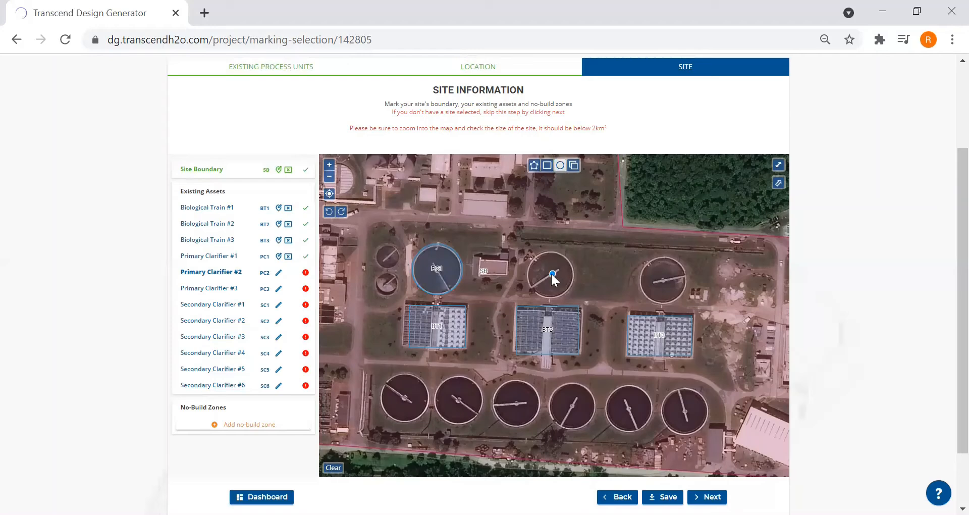
left_click_drag(552, 274, 573, 284)
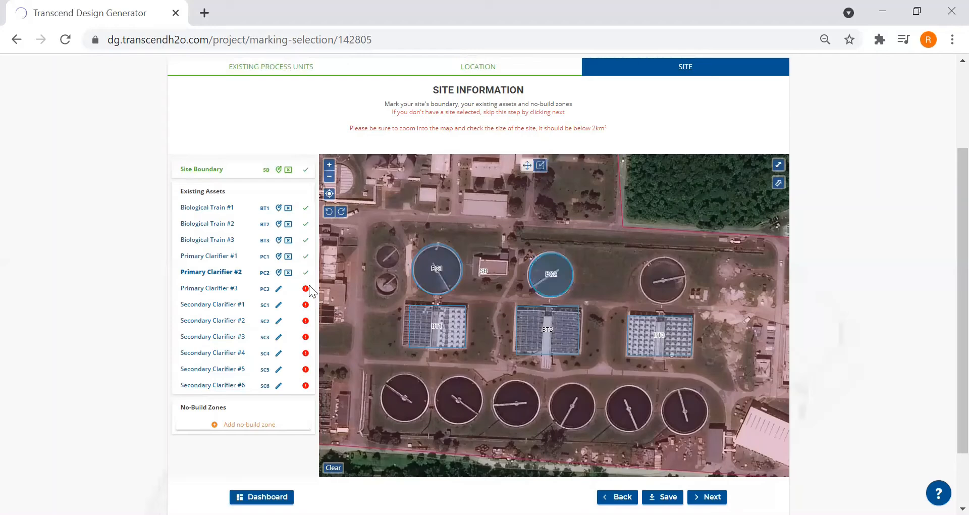
- Mark Primary Clarifier #3 with a circle over the round tank north of Biological Train #3
left_click(278, 290)
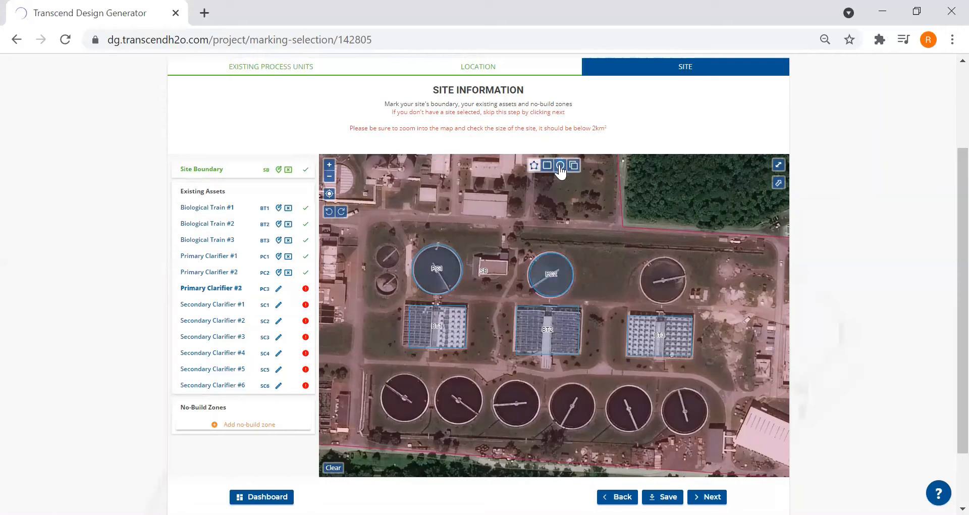
left_click(279, 290)
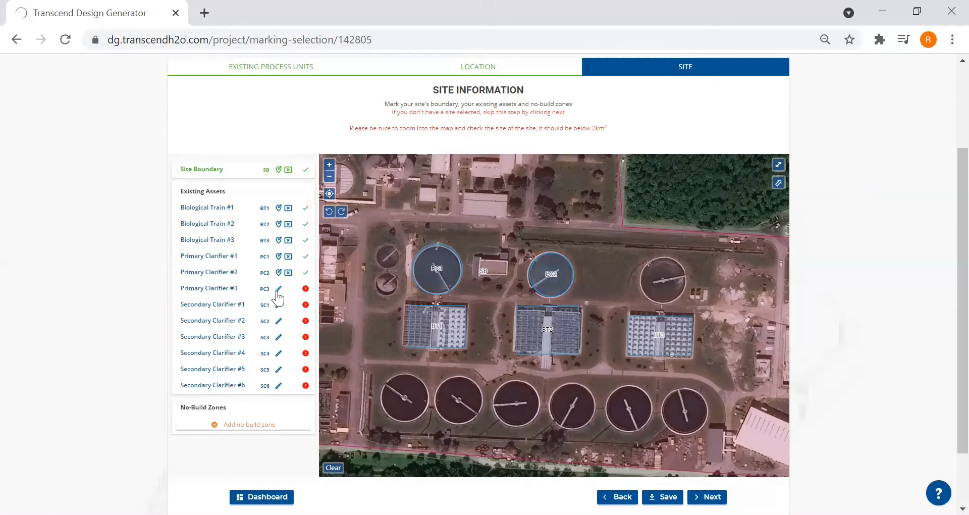
left_click(278, 291)
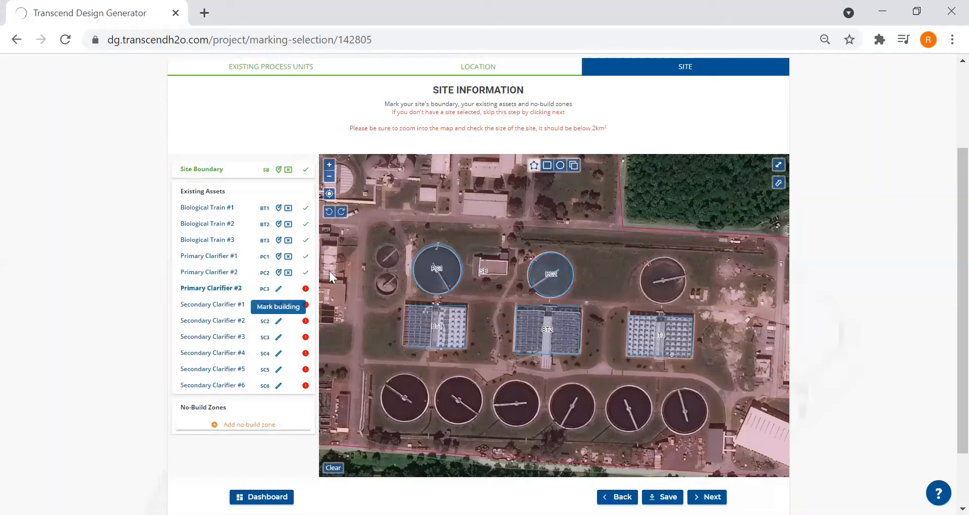
left_click(561, 165)
left_click_drag(662, 282, 687, 293)
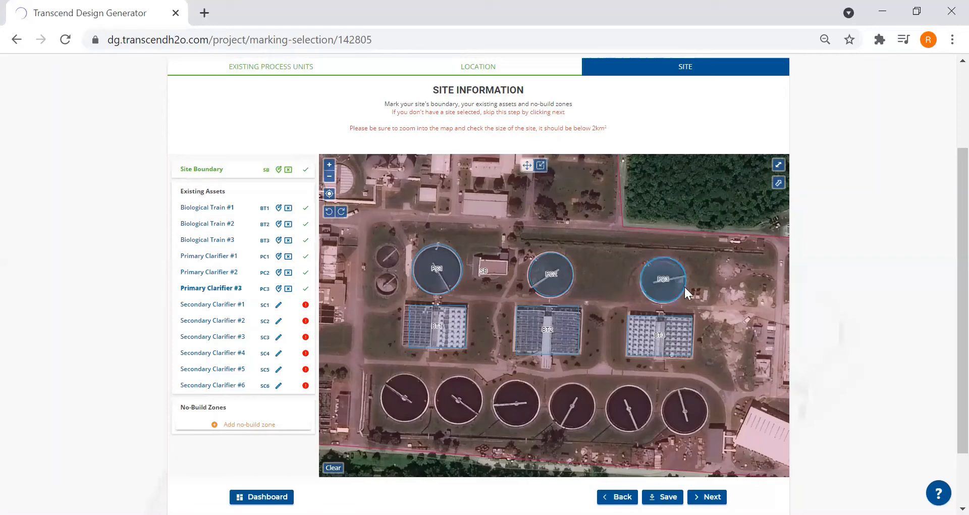
- Mark Secondary Clarifier #1 with a circle over the westernmost tank in the southern row of six
left_click(279, 305)
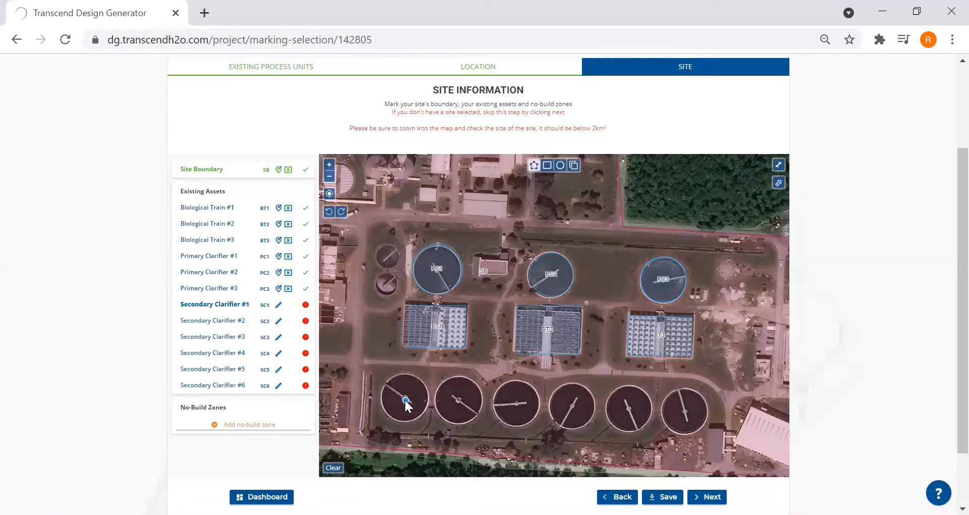
mouse_move(403, 401)
left_mouse_down()
mouse_move(428, 407)
mouse_move(420, 399)
left_mouse_up()
left_click(427, 404)
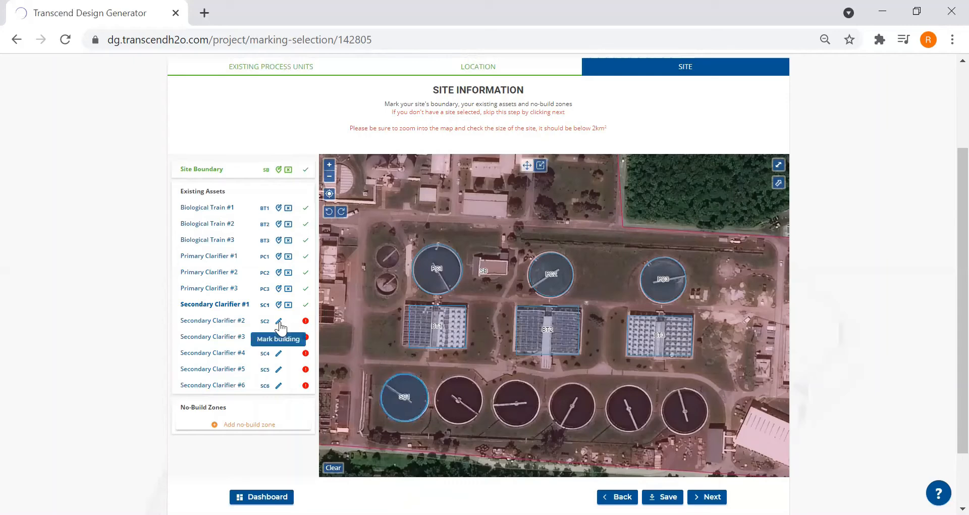
- Mark Secondary Clarifier #2 by copying the Secondary Clarifier #1 circle and placing it over the second tank in the southern row
left_click(279, 322)
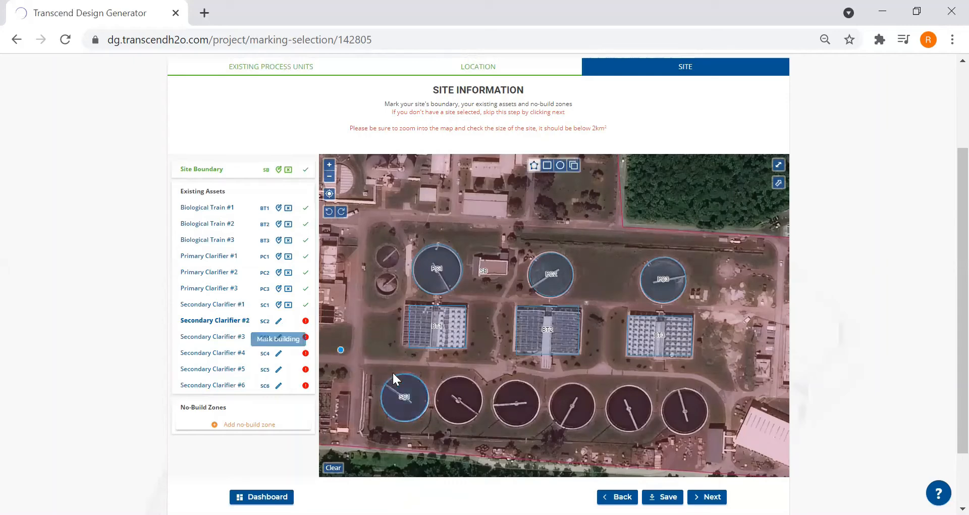
left_click(574, 167)
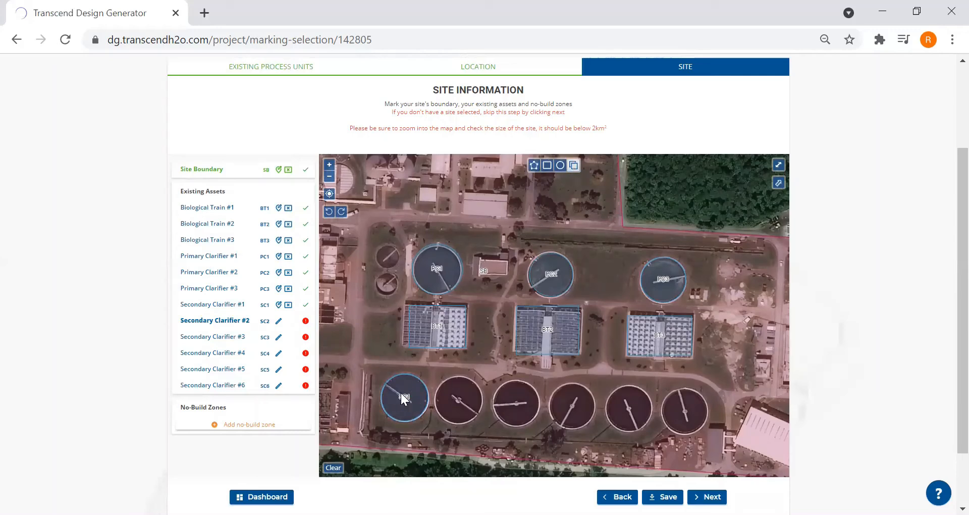
left_click(401, 393)
left_click_drag(418, 395, 465, 397)
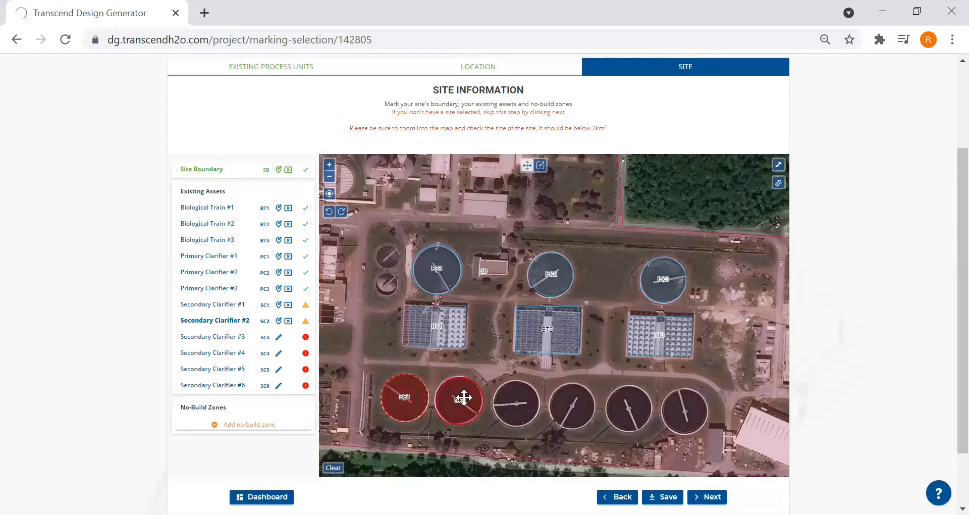
- Mark Secondary Clarifier #3 by duplicating the Secondary Clarifier #2 circle and moving it onto the third tank in the southern row
left_click(279, 338)
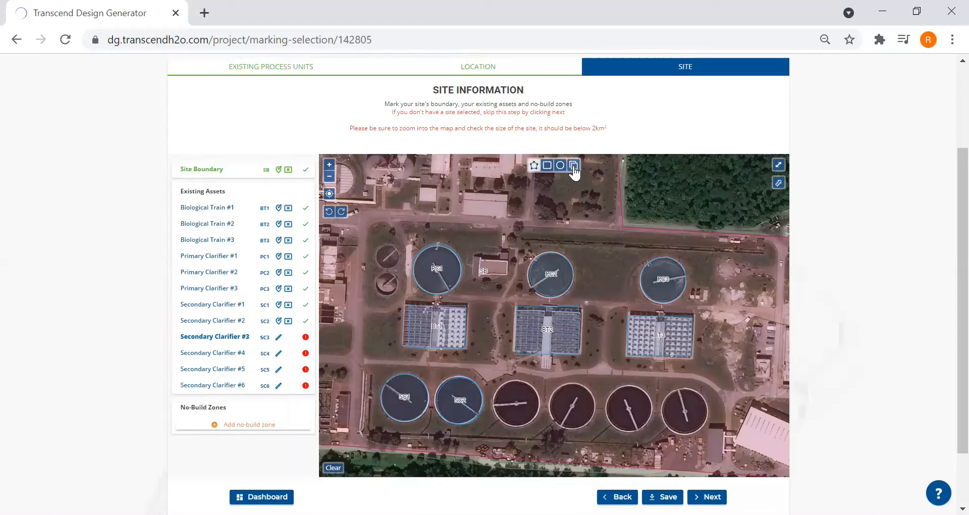
left_click(573, 168)
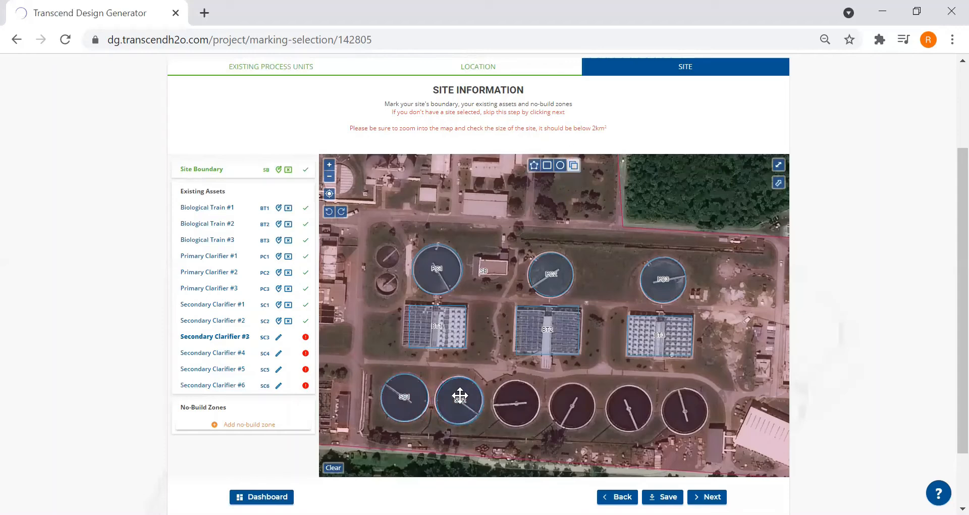
left_click(459, 396)
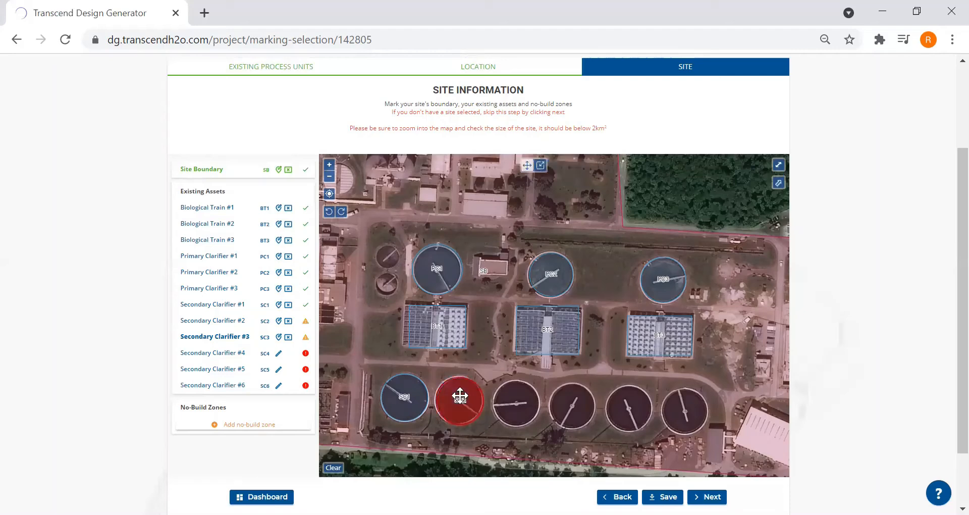
left_click_drag(459, 396, 518, 398)
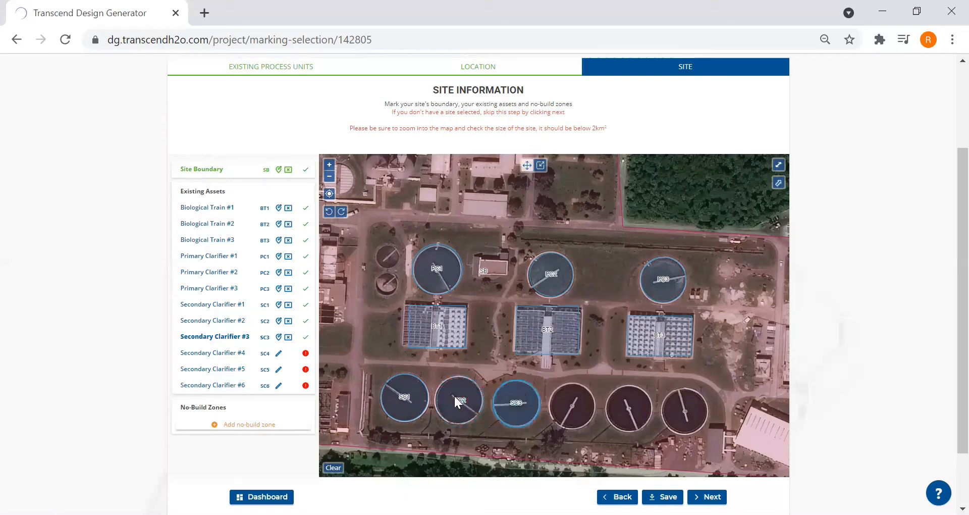
- Mark Secondary Clarifier #4 by duplicating the third tank's circle and moving one of the two circles onto the fourth tank
left_click(279, 354)
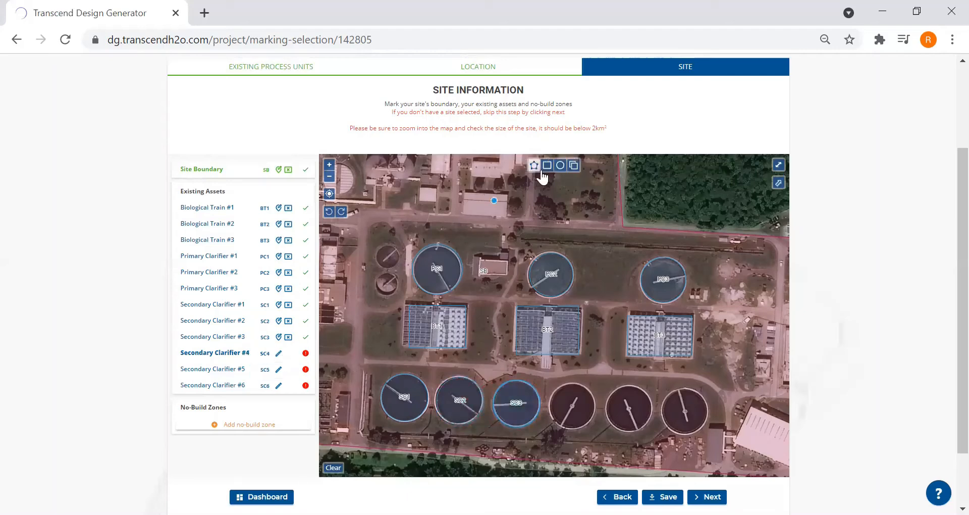
left_click(574, 165)
left_click_drag(507, 392, 564, 402)
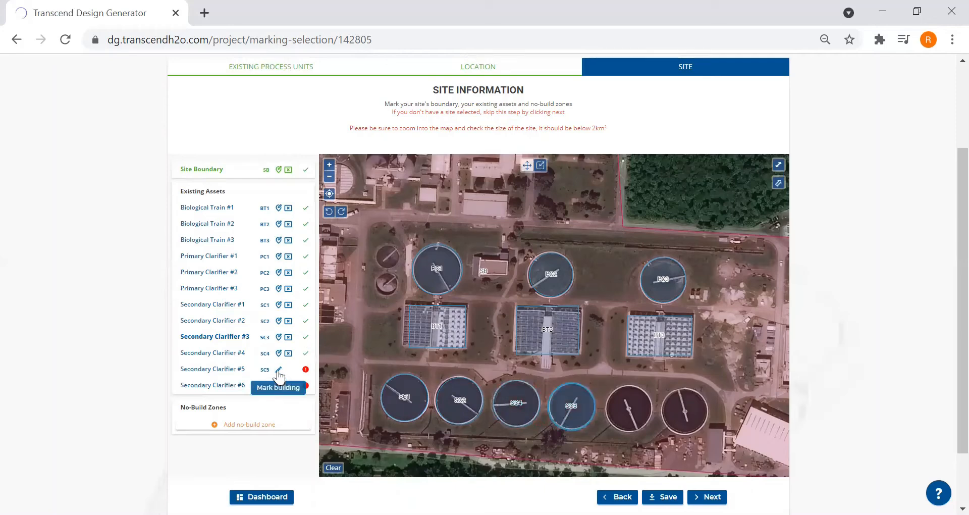
- Mark Secondary Clarifier #5 by duplicating the fourth tank's circle and placing the copy over the fifth tank in the southern row
left_click(278, 372)
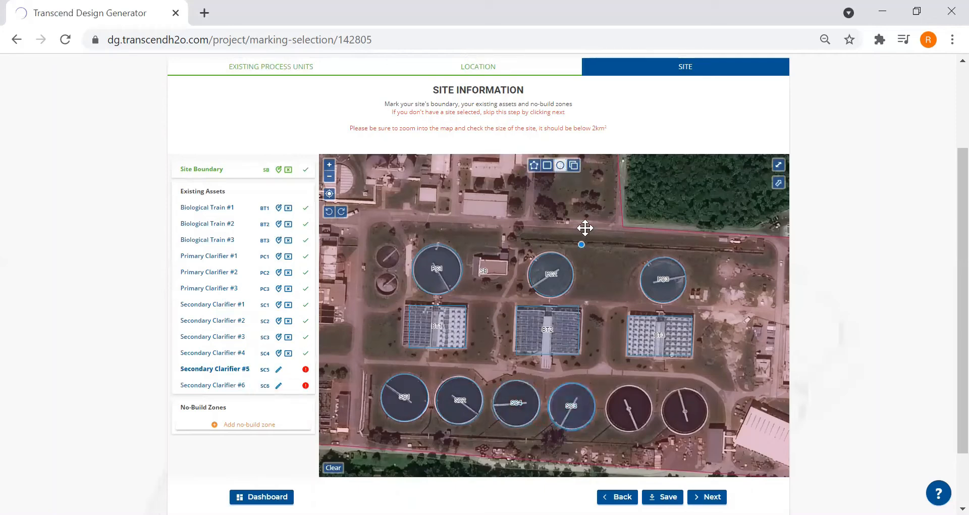
left_click(569, 402)
left_click_drag(569, 402, 626, 406)
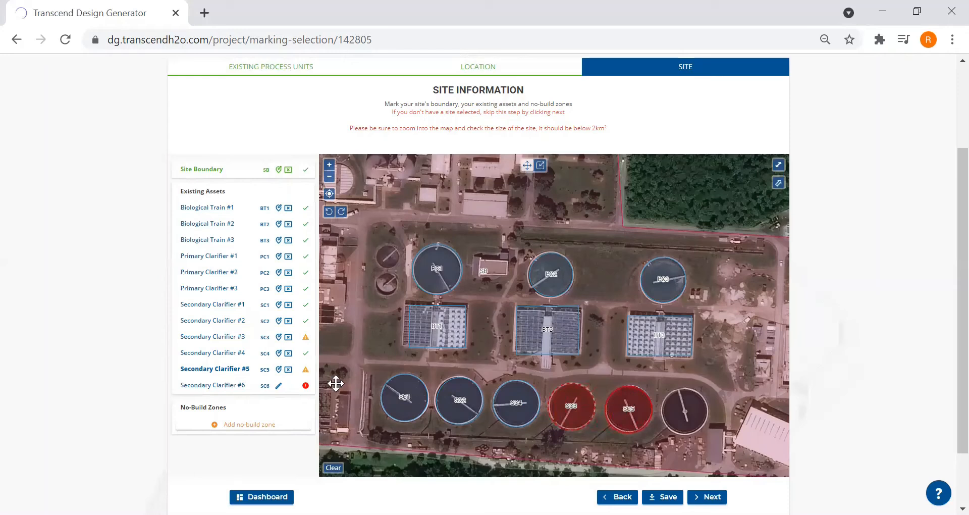
- Mark Secondary Clarifier #6 by copying the Secondary Clarifier #5 circle onto the easternmost tank in the southern row
left_click(278, 386)
left_click(574, 167)
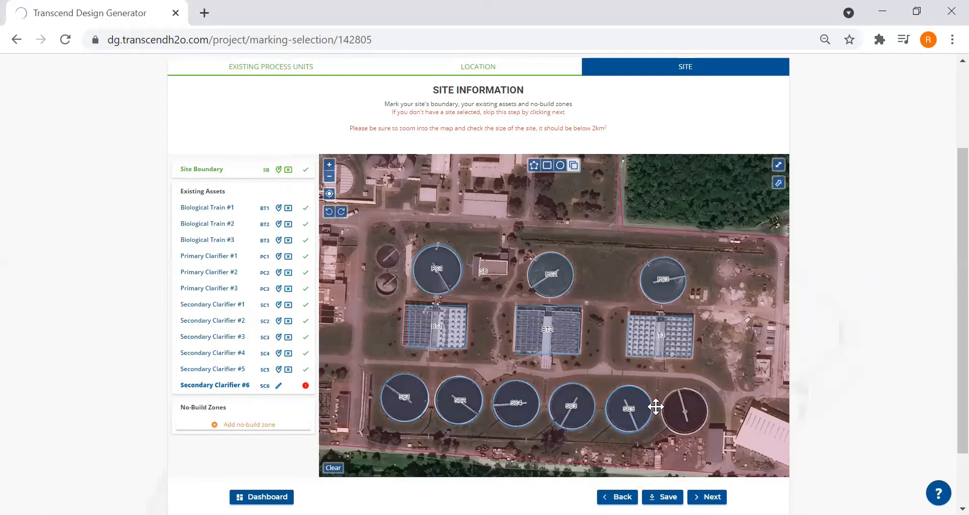
left_click(631, 407)
left_click_drag(632, 407, 686, 408)
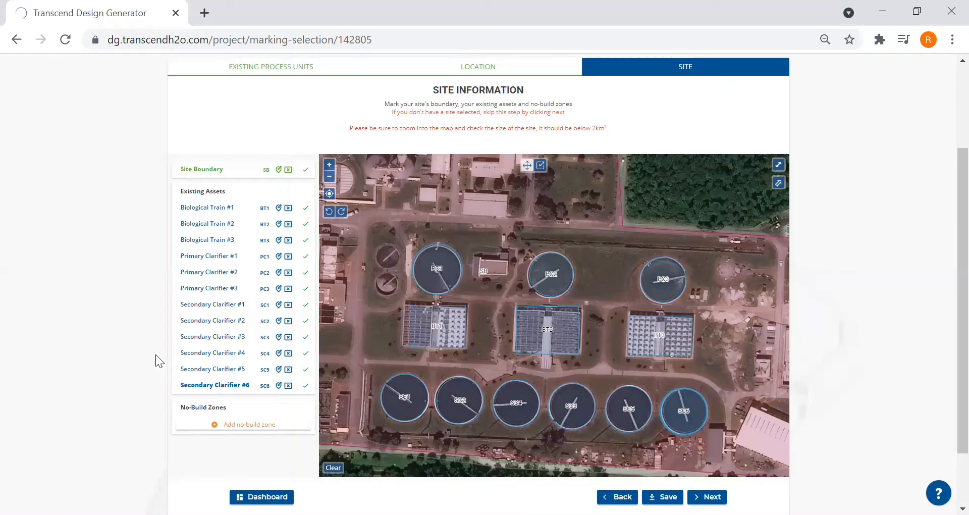
- Add a no-build zone as a four-corner polygon around the small building between Primary Clarifiers #1 and #2, and proceed past the site information
left_click(244, 426)
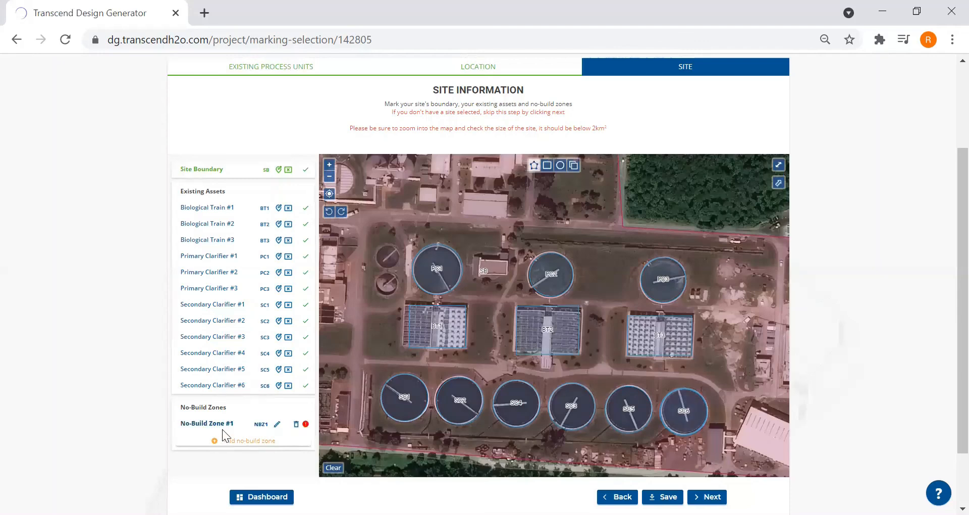
left_click(276, 430)
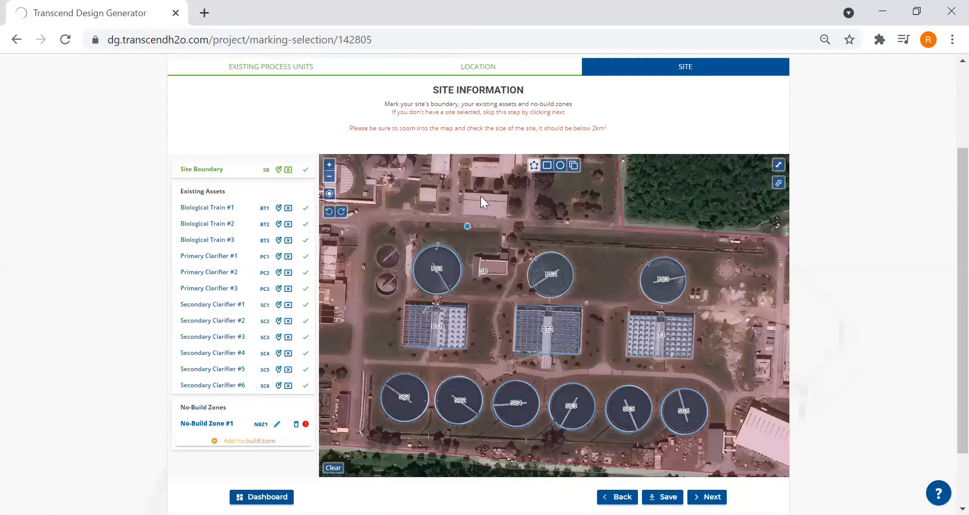
left_click(478, 256)
left_click(507, 260)
left_click(509, 276)
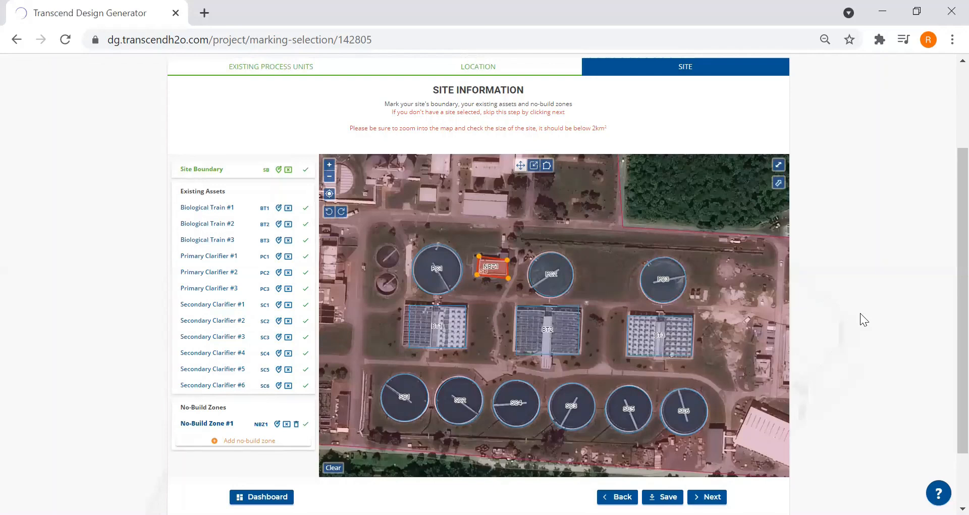
left_click(705, 497)
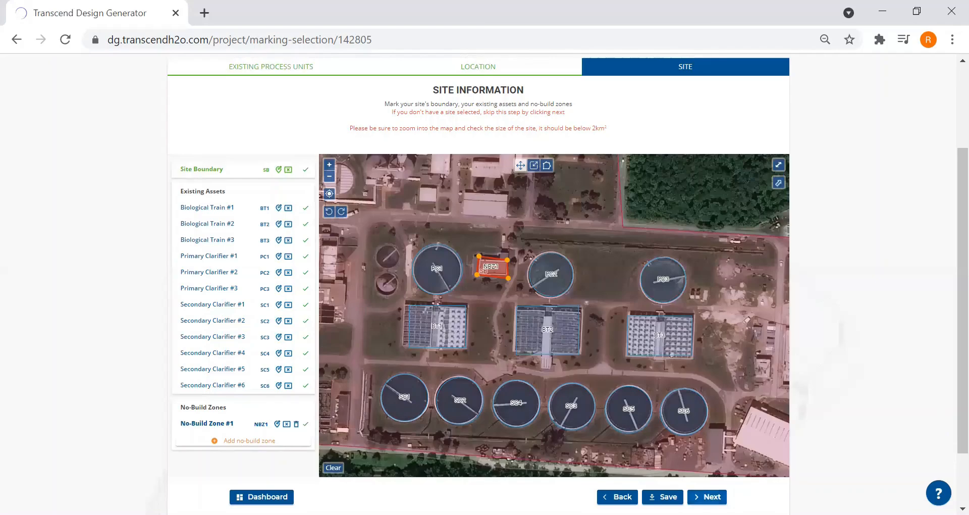